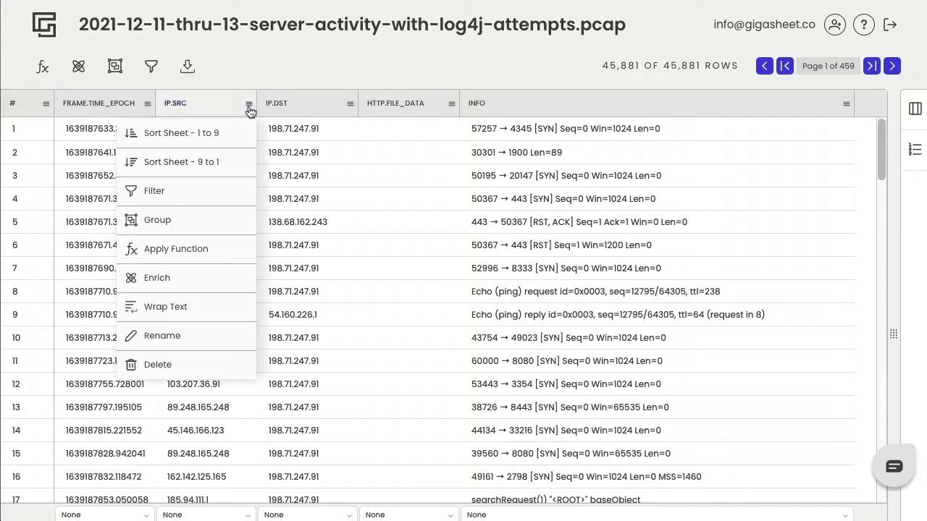
Step: Enrich the ip.src column using the Gigasheet OSINT Feeds service
click(166, 289)
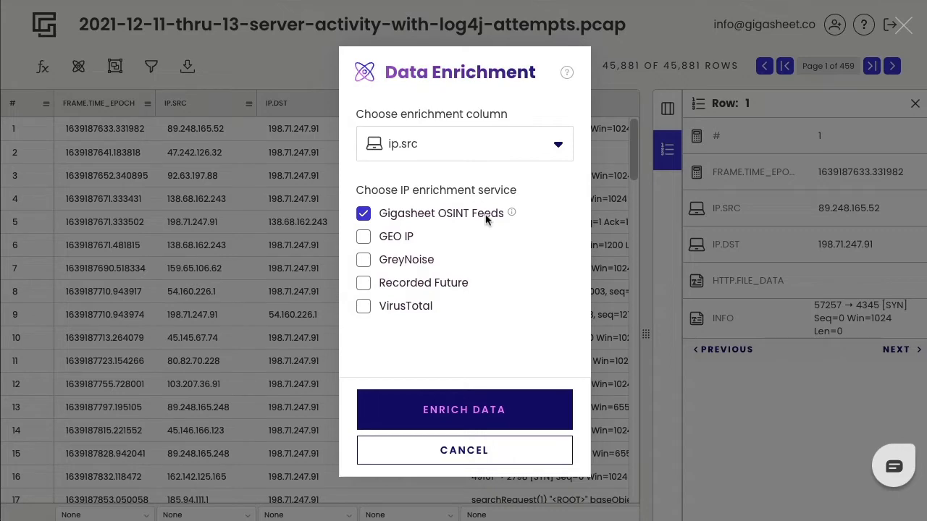
click(464, 409)
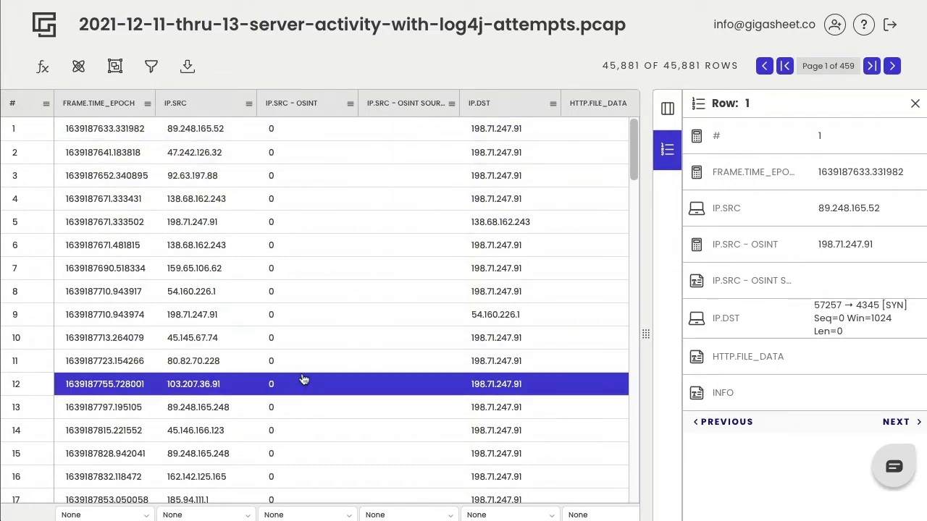
Step: Sort the sheet by the ip.src - OSINT column in descending order and inspect the details of row 104
click(350, 105)
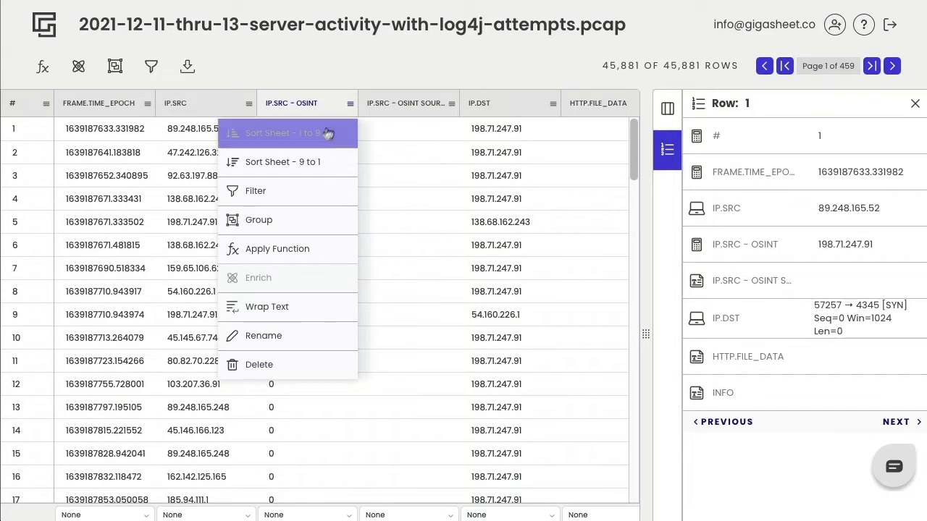
click(313, 159)
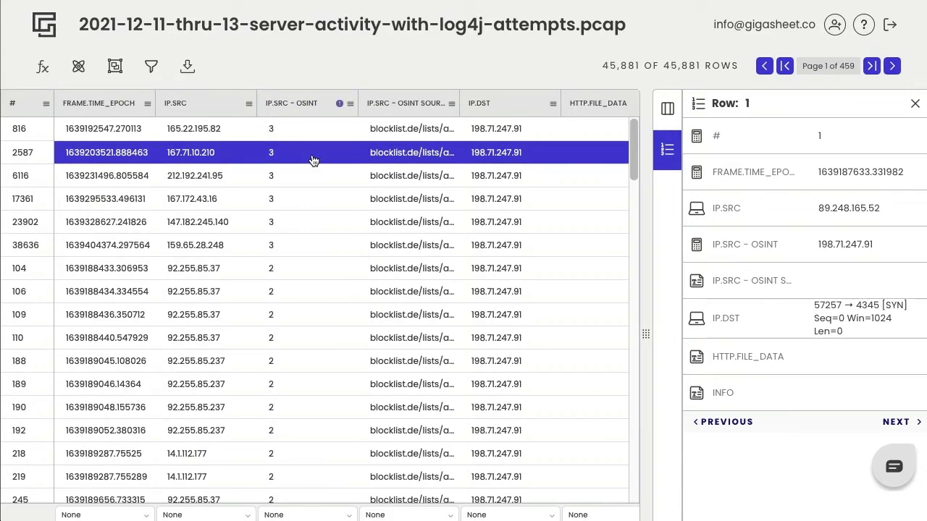
click(307, 273)
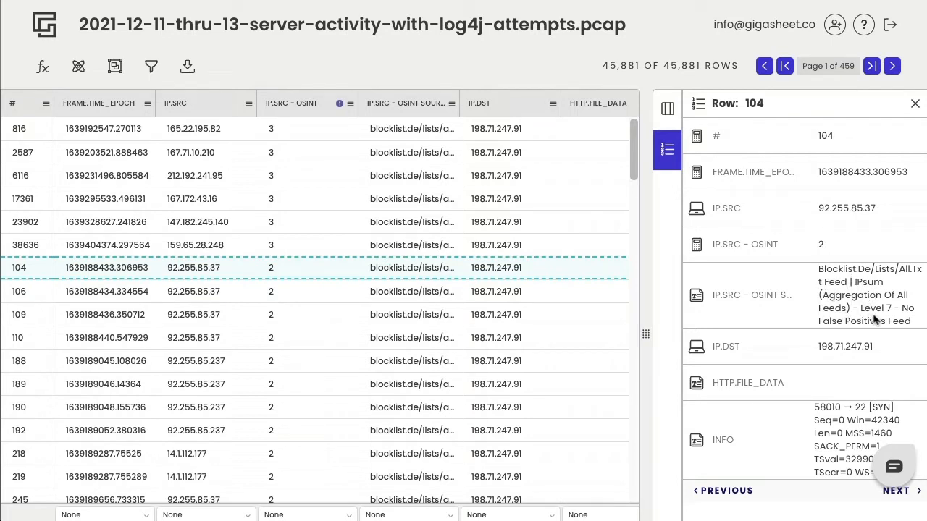
Step: Group the rows by ip.src - OSINT, close the row details and expand the group with score 3
click(350, 104)
click(293, 220)
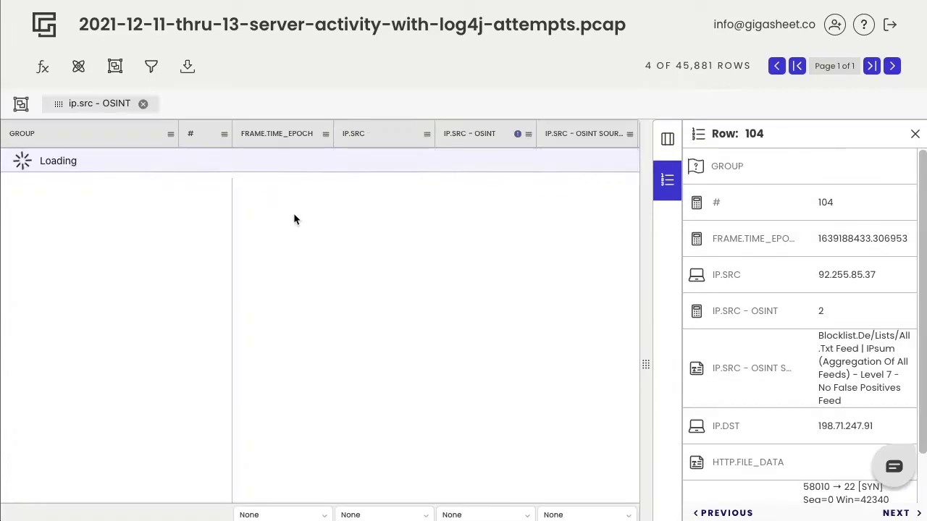
click(915, 134)
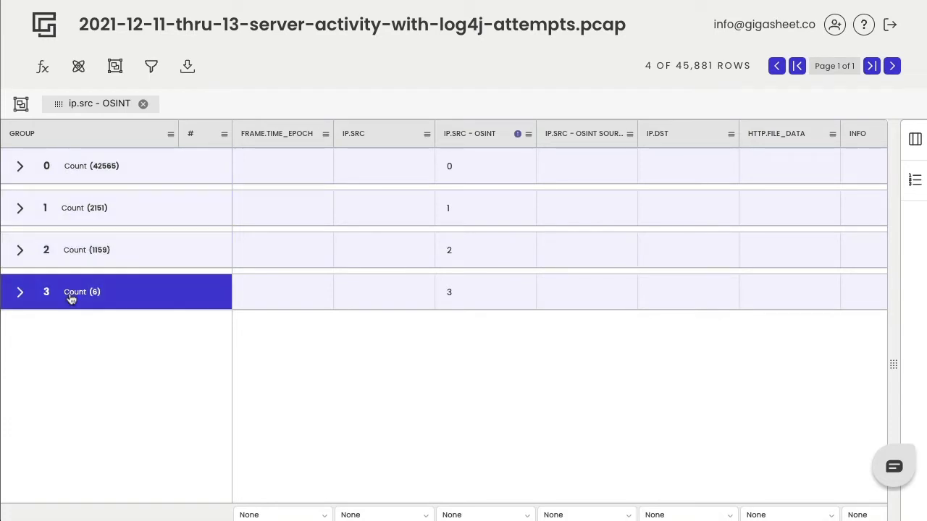
click(21, 294)
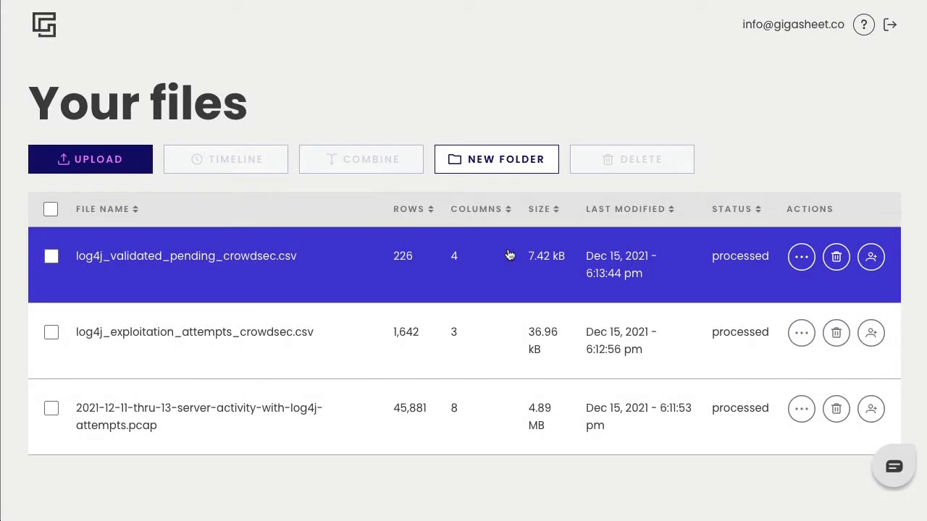
Step: Review log4j_validated_pending_crowdsec.csv with its rows grouped by status, and clear that grouping
click(509, 254)
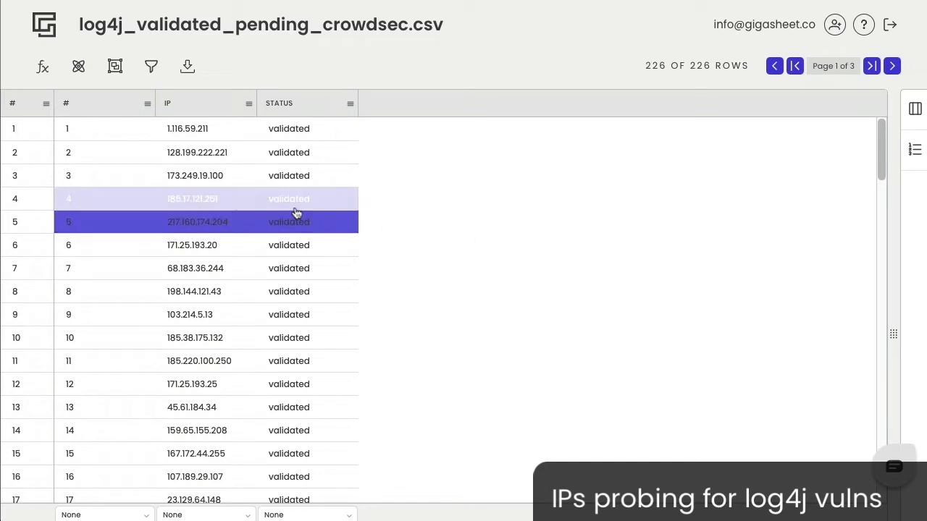
click(350, 103)
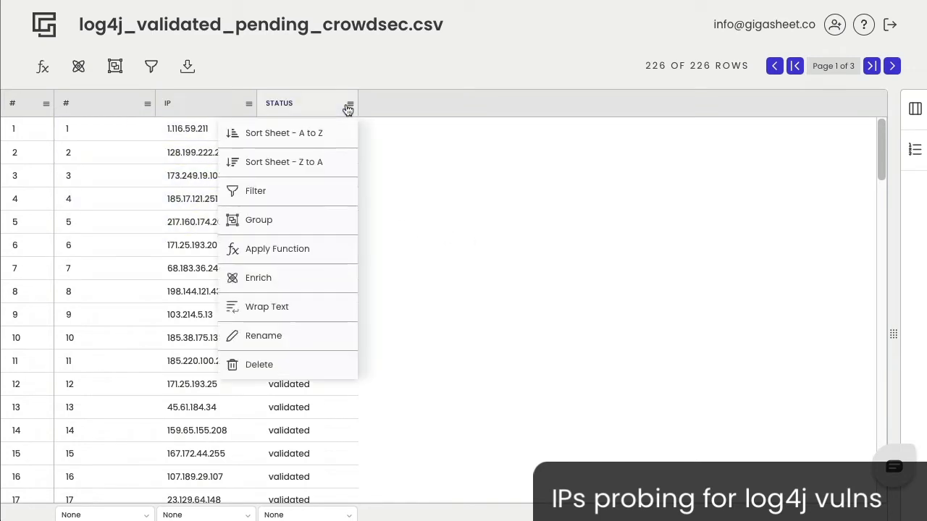
click(301, 218)
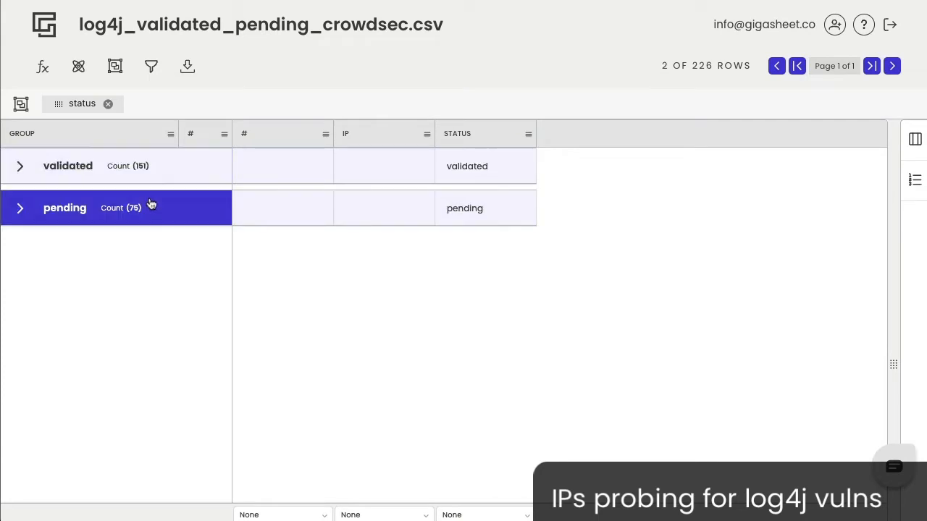
click(108, 104)
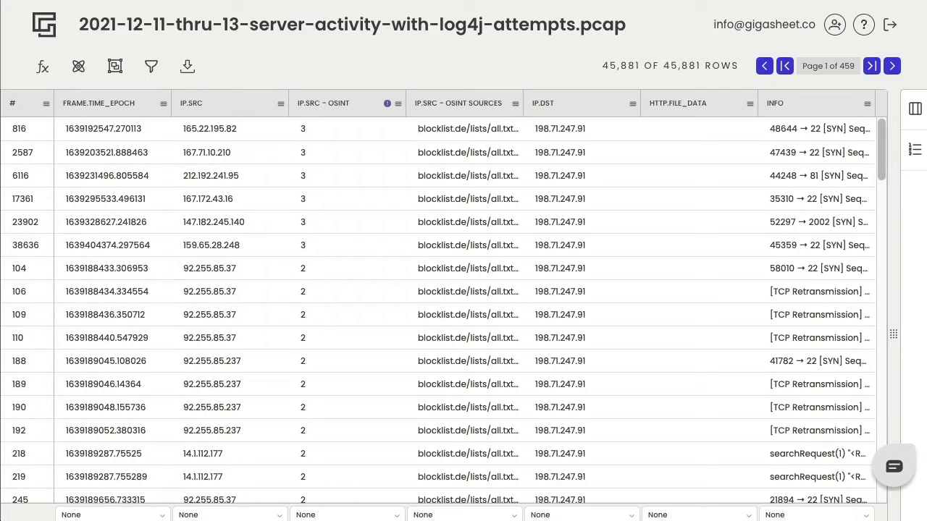
click(344, 247)
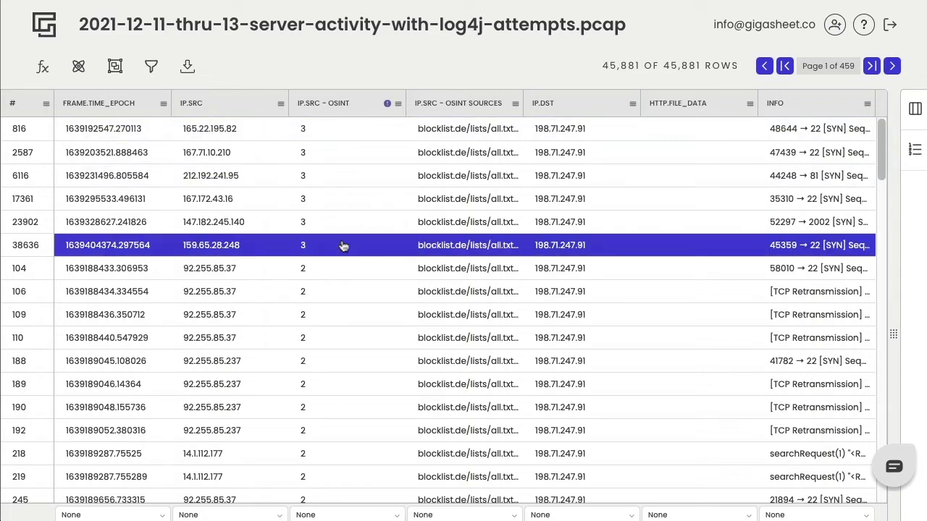
click(241, 129)
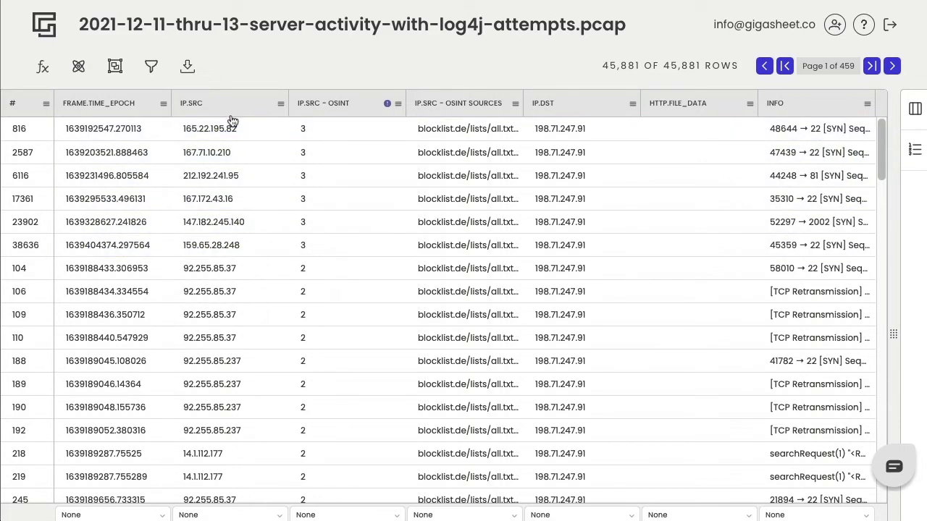
click(231, 223)
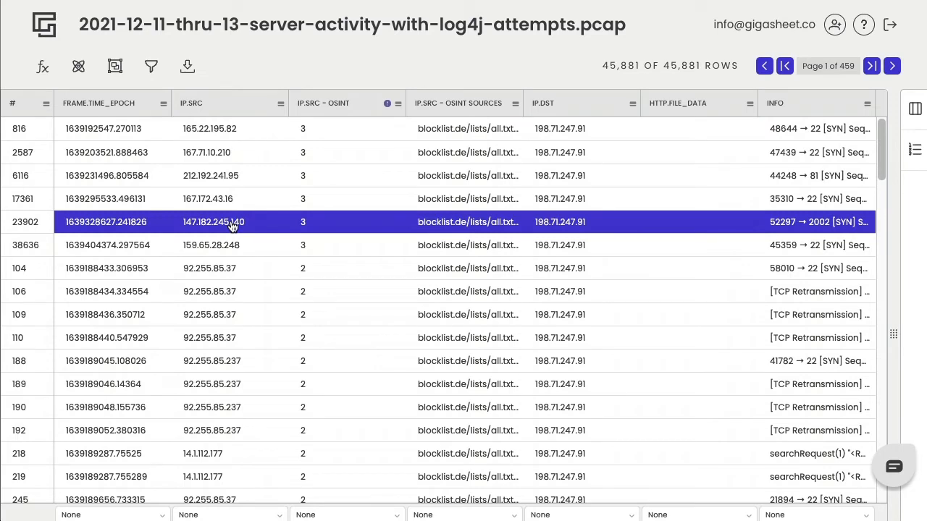
Step: Run a Cross File Lookup matching ip.src against the ip column of log4j_validated_pending_crowdsec.csv
click(281, 105)
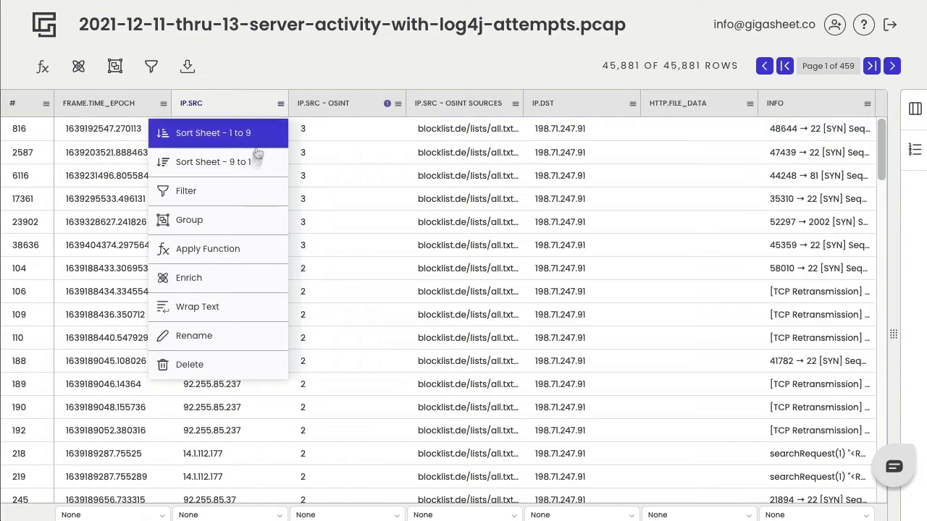
click(236, 248)
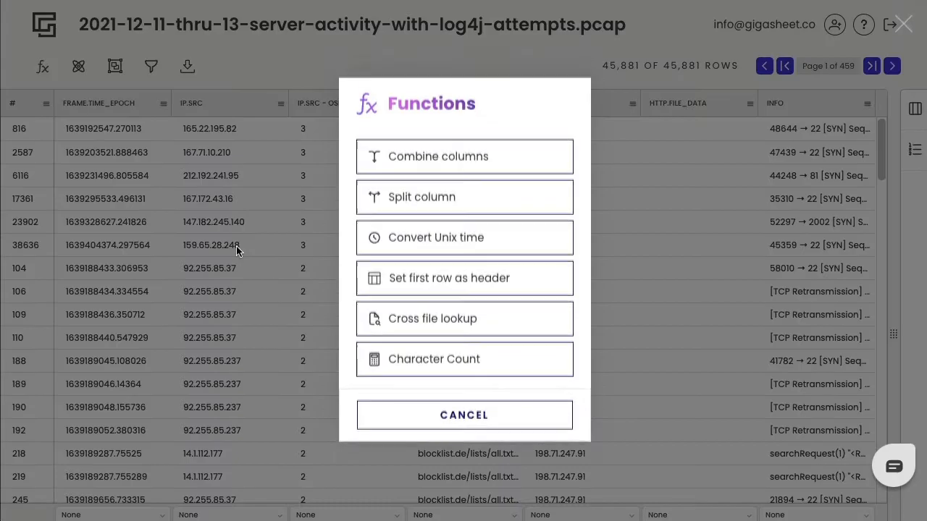
click(377, 327)
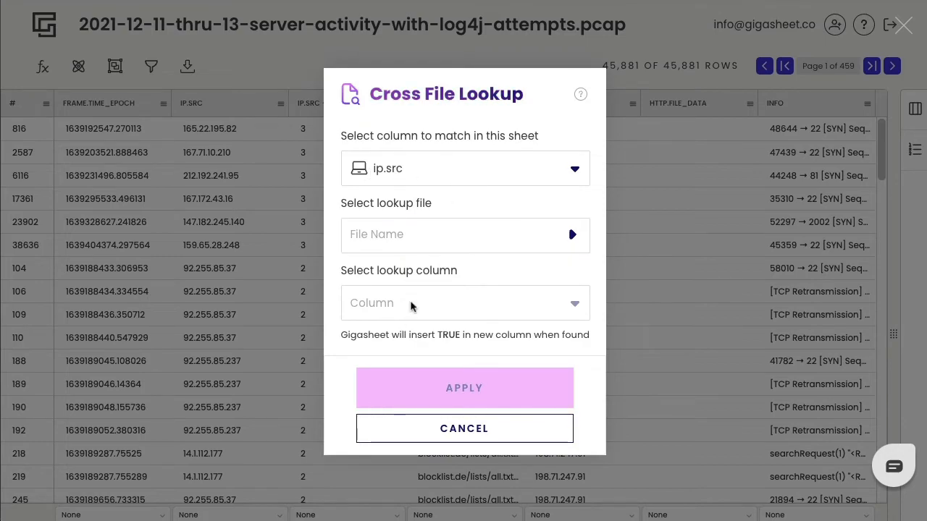
click(430, 249)
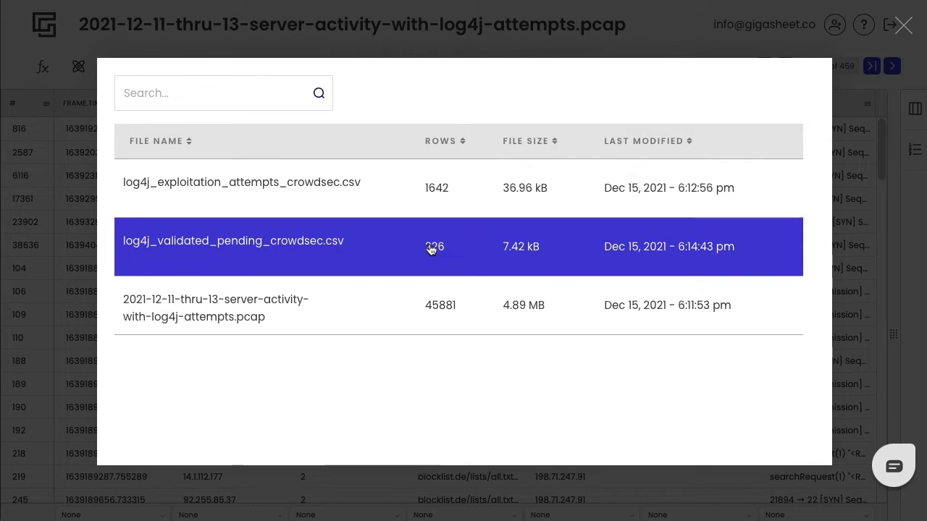
click(317, 249)
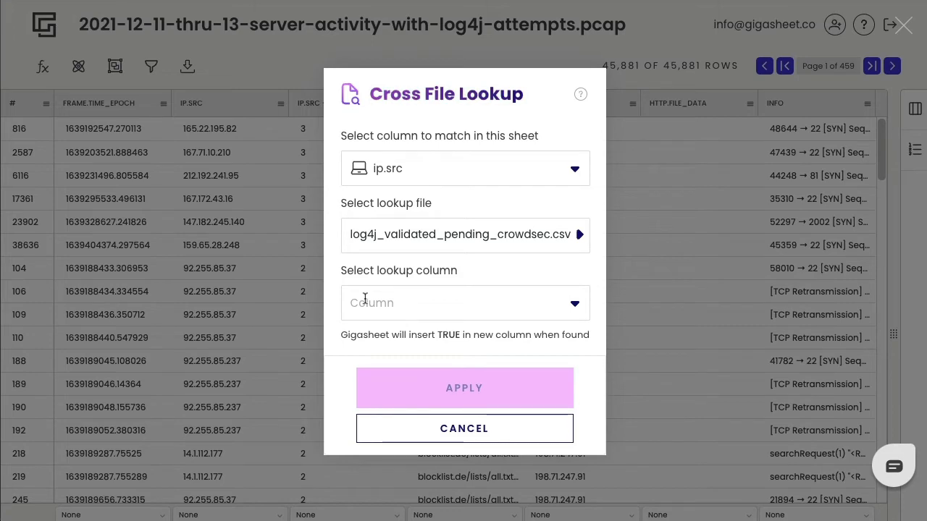
click(365, 303)
click(367, 337)
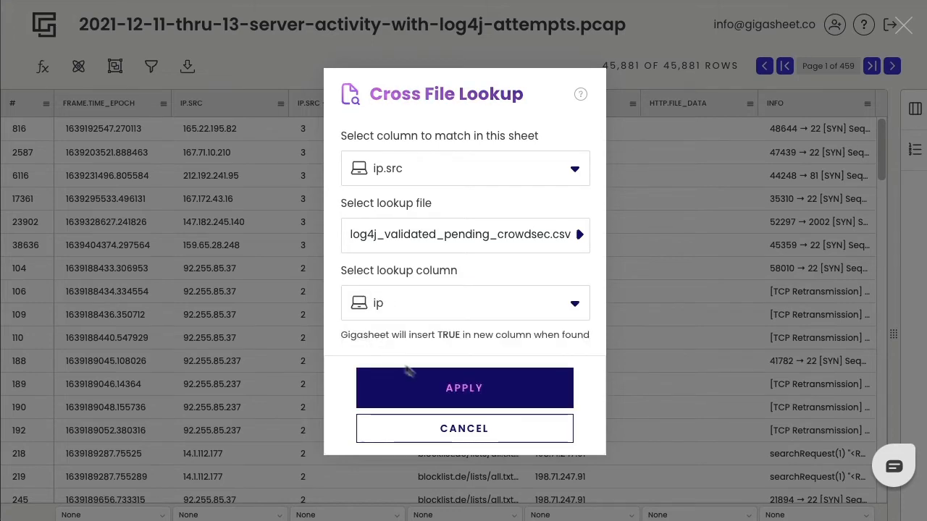
click(425, 381)
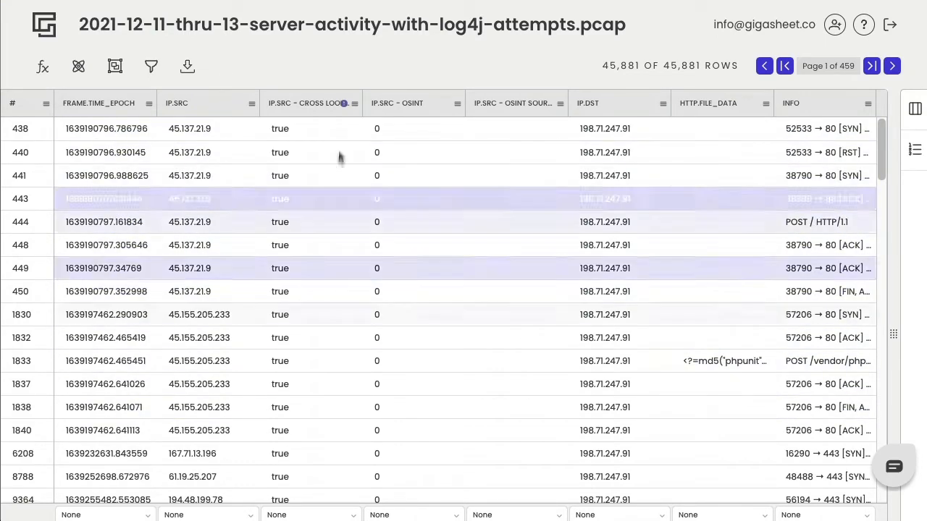
Step: Group the rows by the ip.src - Cross Lookup Result column and expand the true group
click(355, 105)
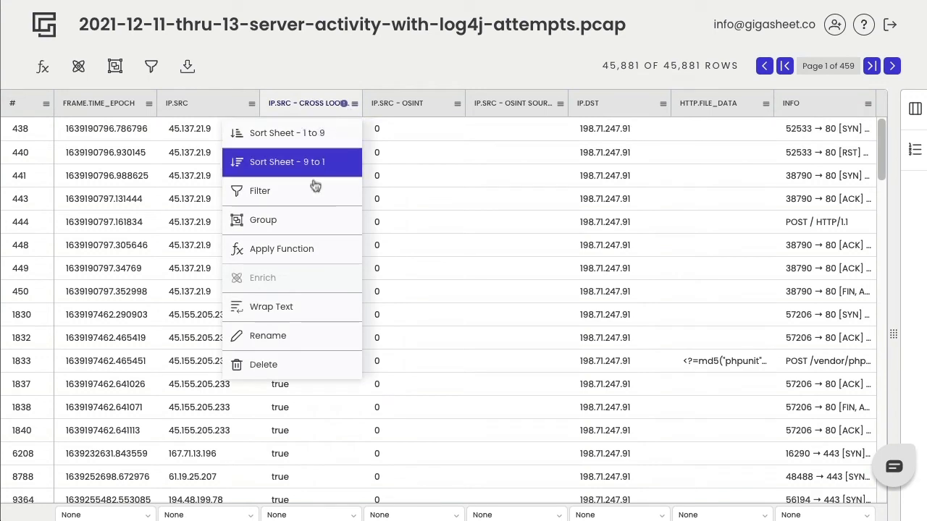
click(303, 219)
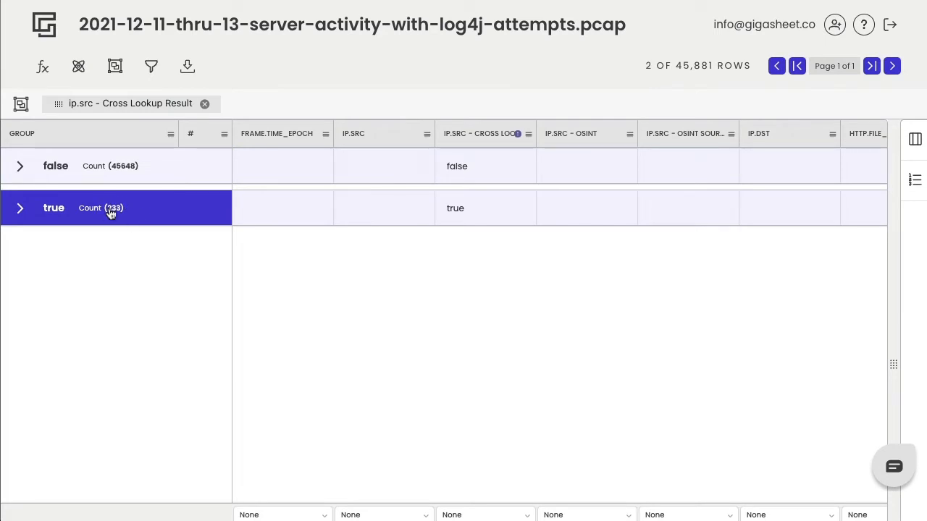
click(20, 208)
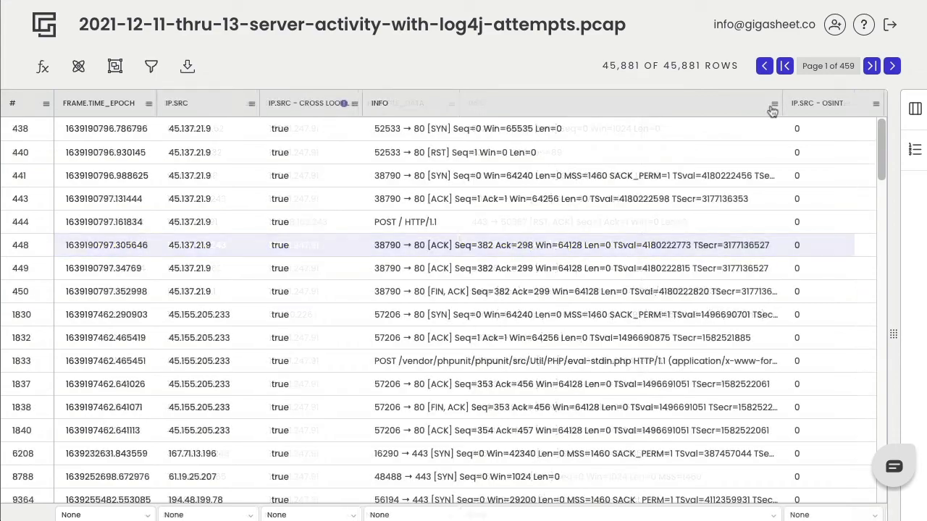
Step: Filter the sheet to rows where the info column contains "jndi"
click(774, 103)
click(686, 190)
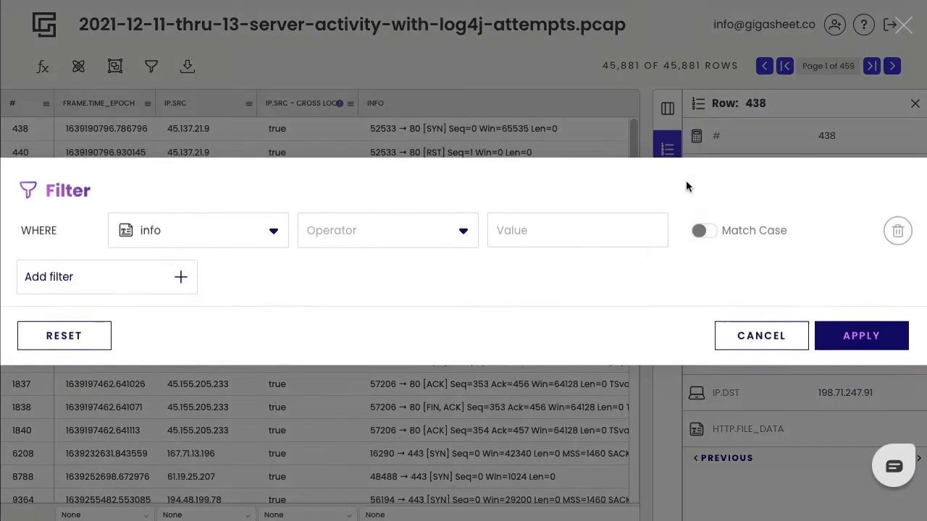
click(352, 233)
click(332, 264)
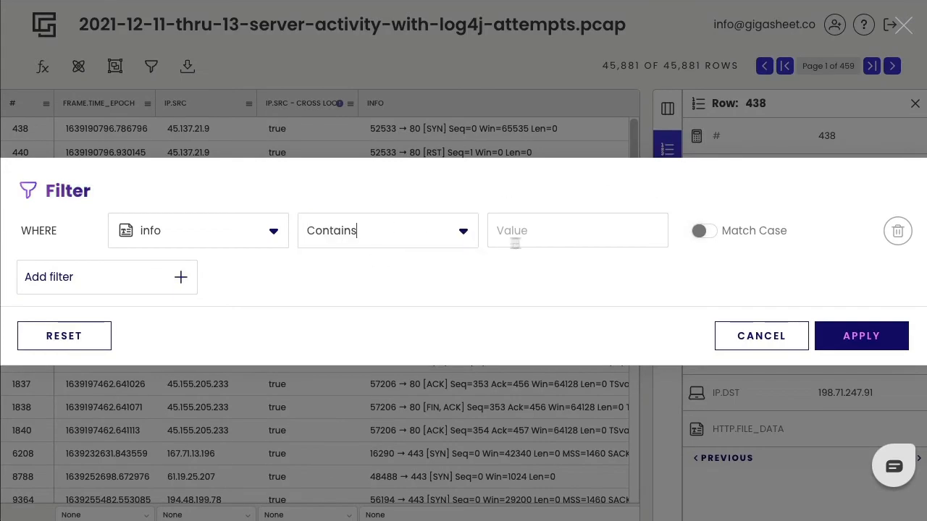
click(544, 236)
text(jndi)
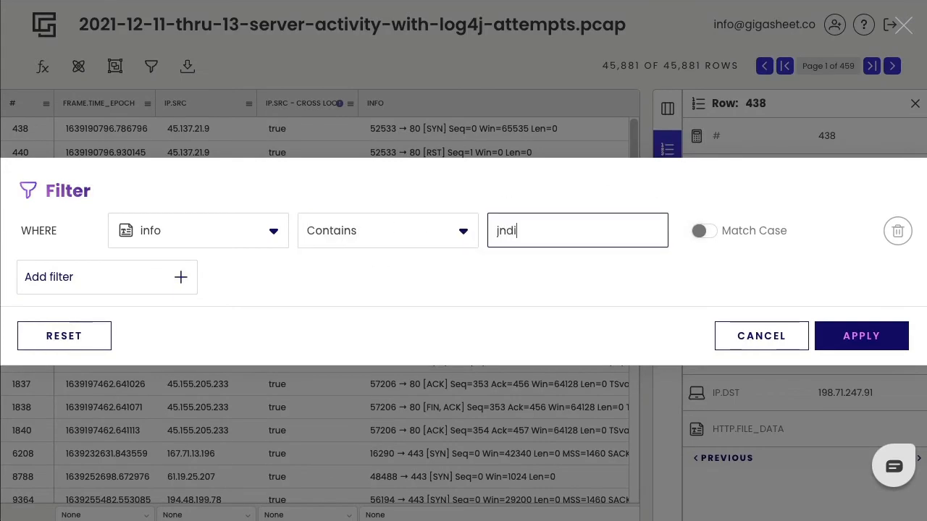
click(871, 334)
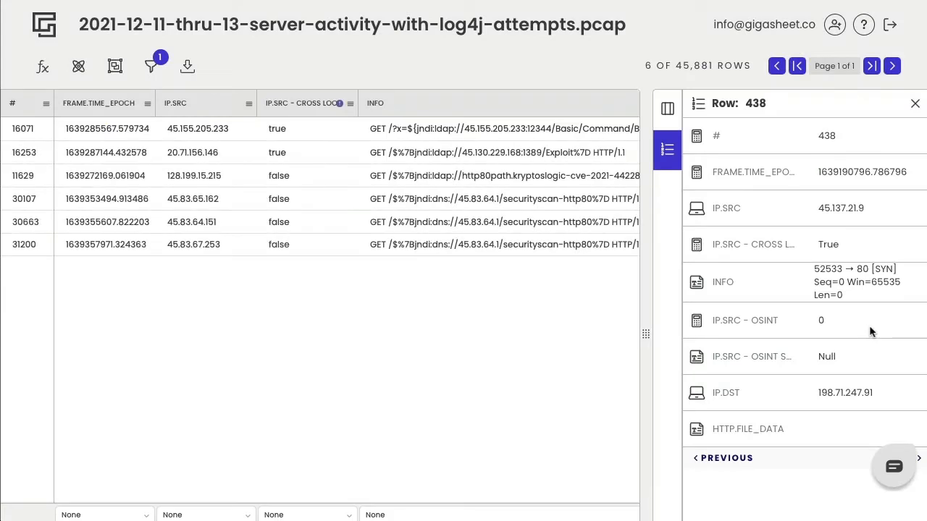
Step: Examine the details of rows 16253 and 30107 in the filtered results
click(424, 163)
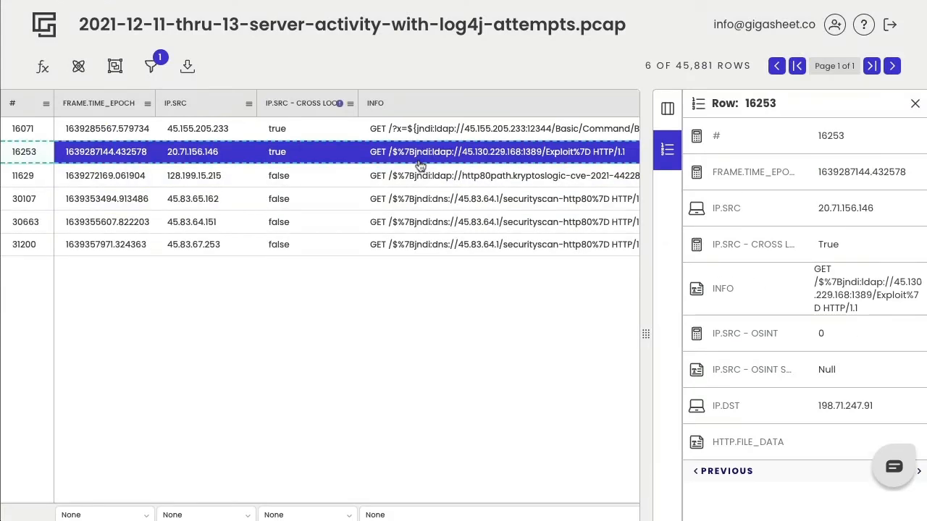
click(418, 193)
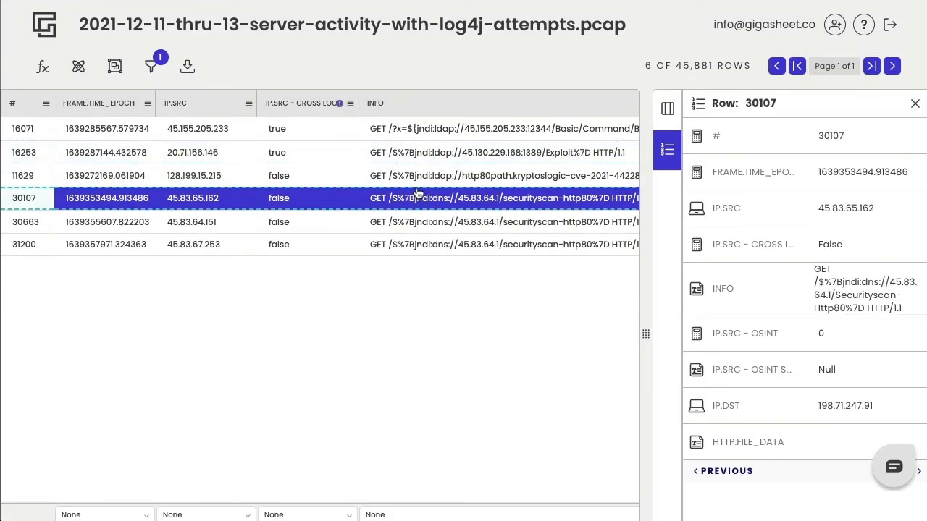